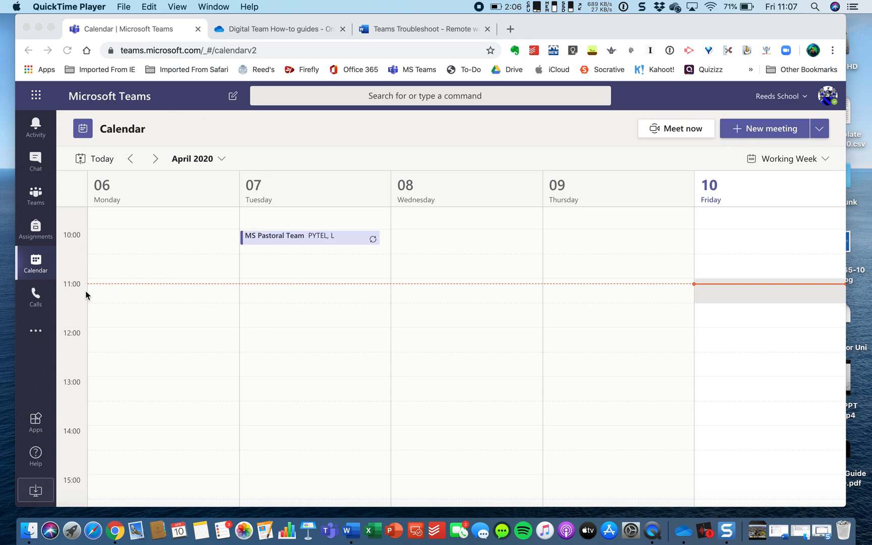
Step: Start a new meeting titled 'test meeting'
click(45, 270)
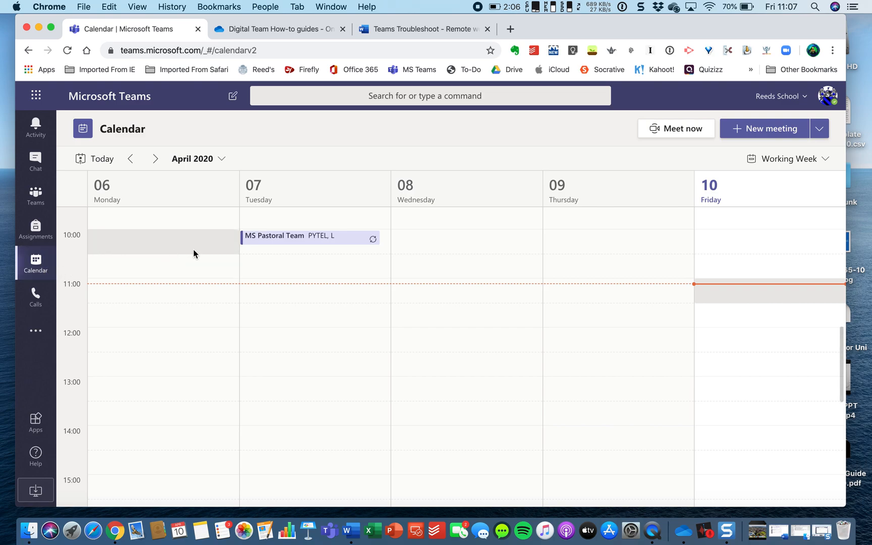
click(740, 132)
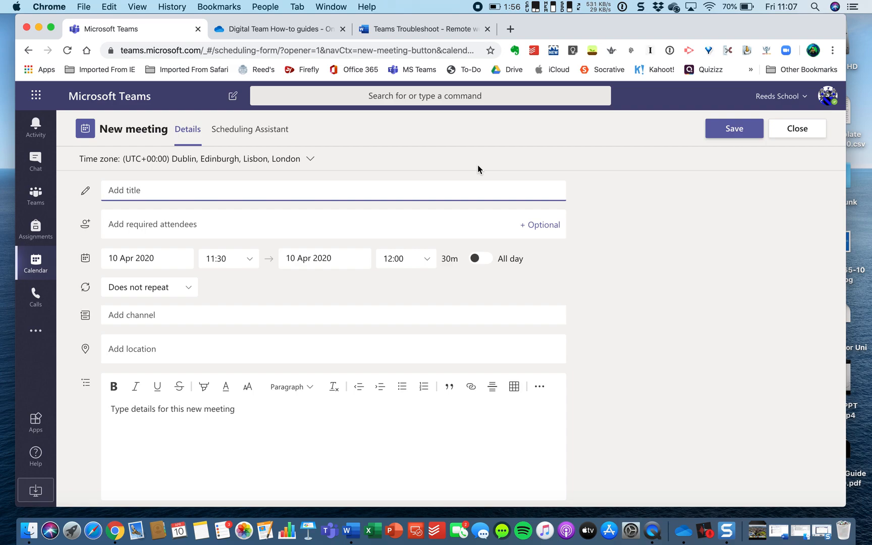
text(test meeting)
Step: Post the meeting to the General channel of Teams Test Class GSH
click(135, 317)
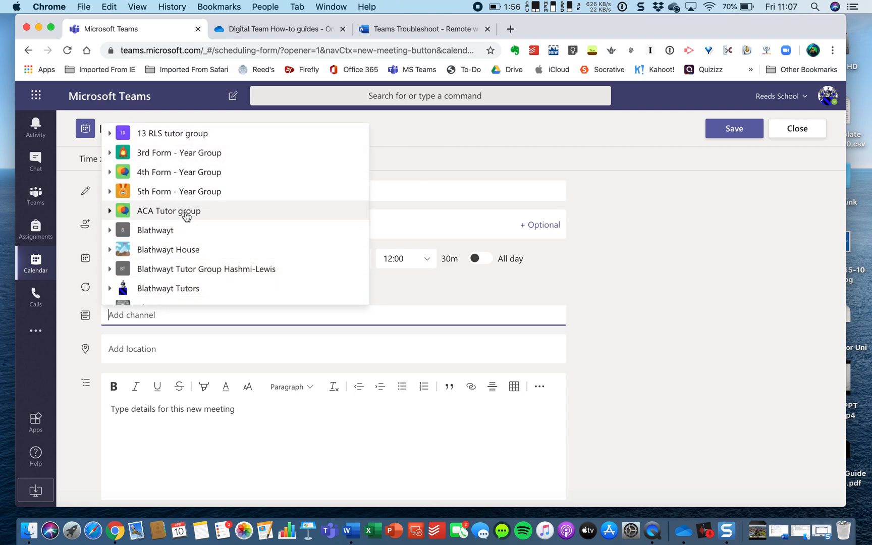
scroll(186, 220, down, 2)
scroll(186, 216, down, 12)
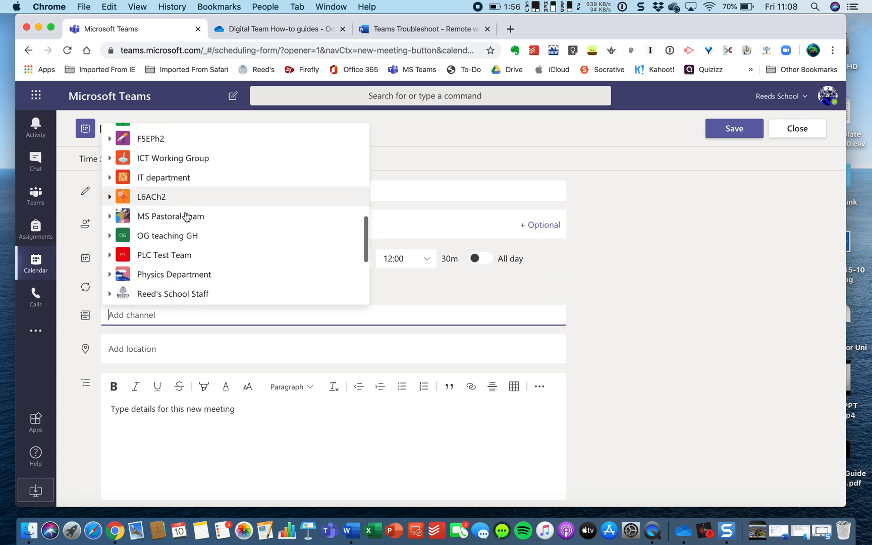
scroll(186, 216, down, 5)
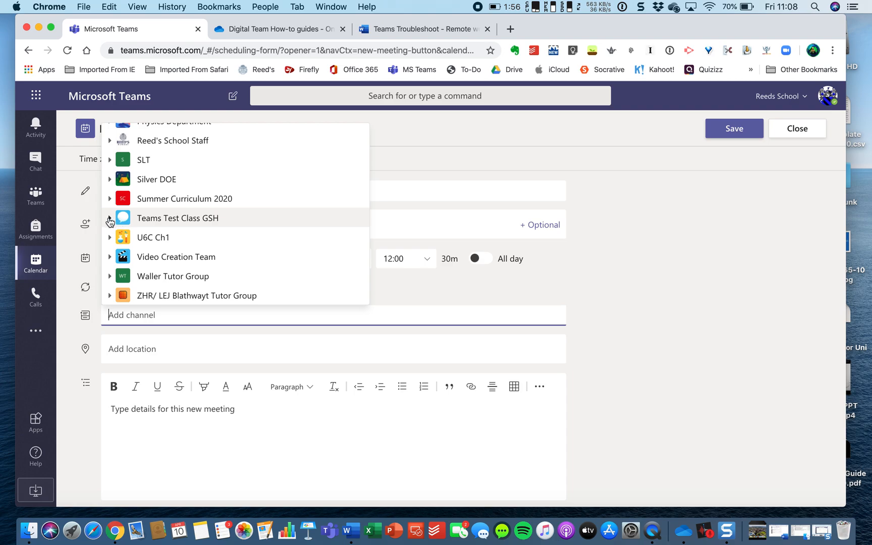
click(109, 220)
click(155, 239)
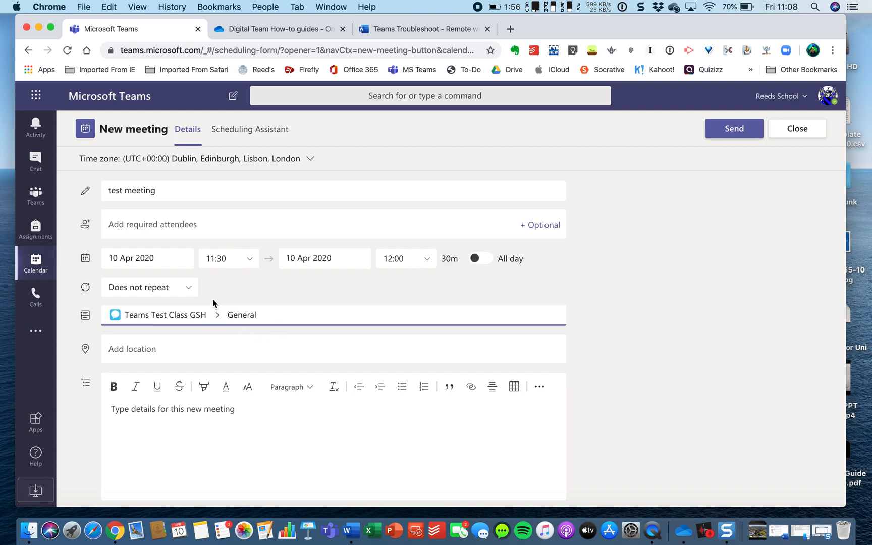
Step: Keep the meeting non-repeating and set its start time to 12:00
click(185, 287)
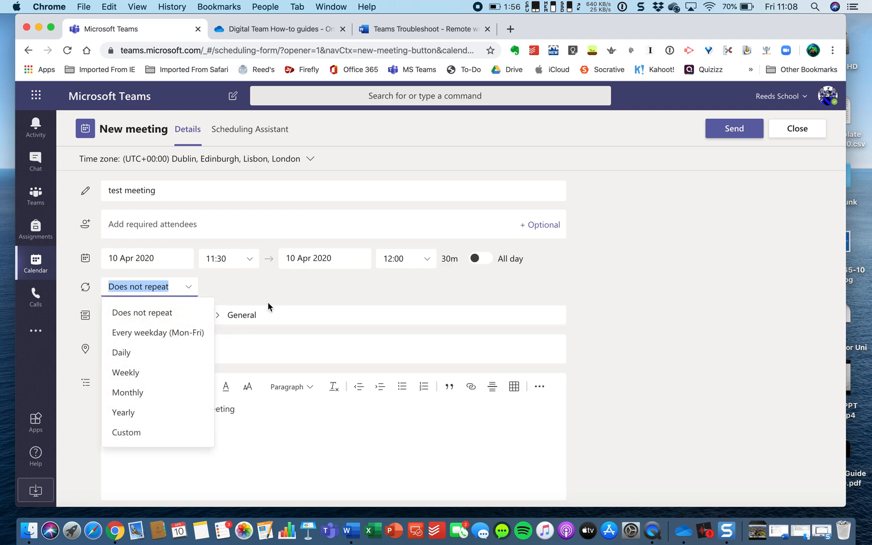
click(282, 289)
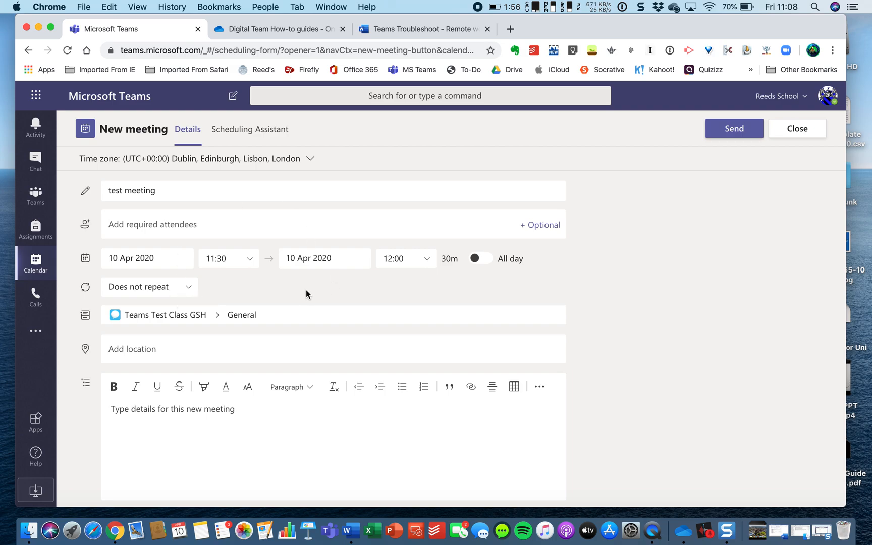
click(249, 260)
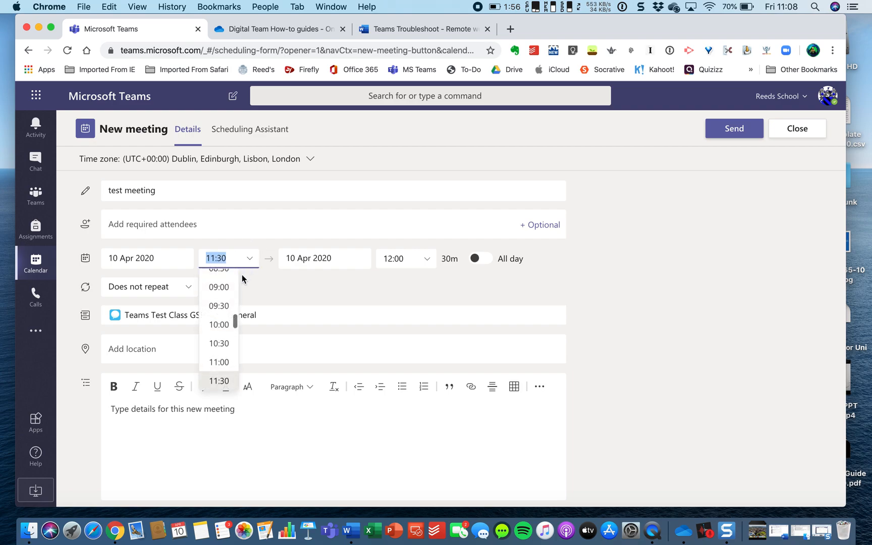
scroll(220, 371, down, 1)
click(219, 370)
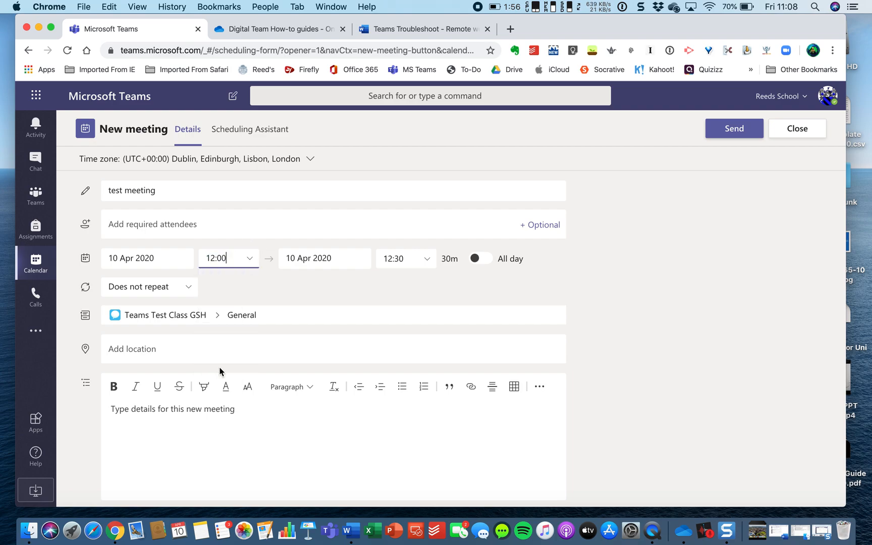
Step: Edit the start time to 12:15 so the meeting ends at 12:45
click(249, 260)
click(234, 260)
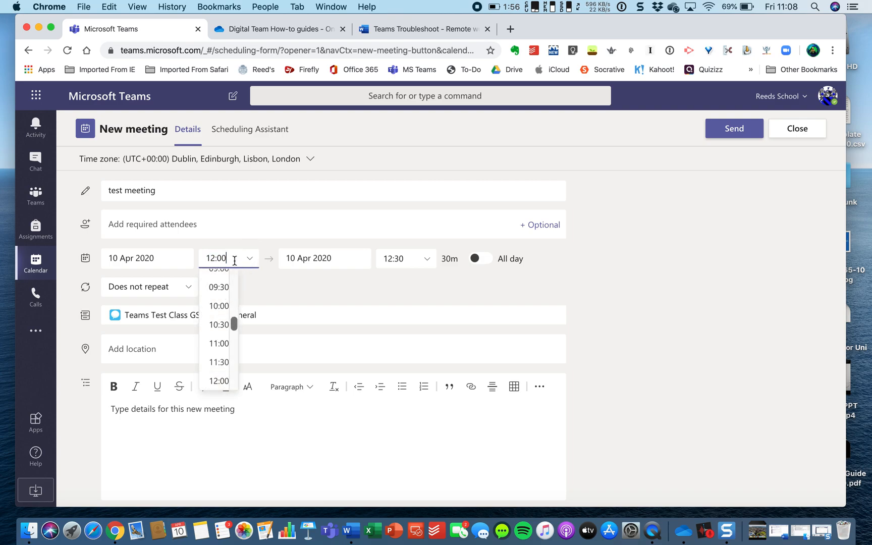
key(BackSpace)
key(BackSpace)
text(15)
click(277, 283)
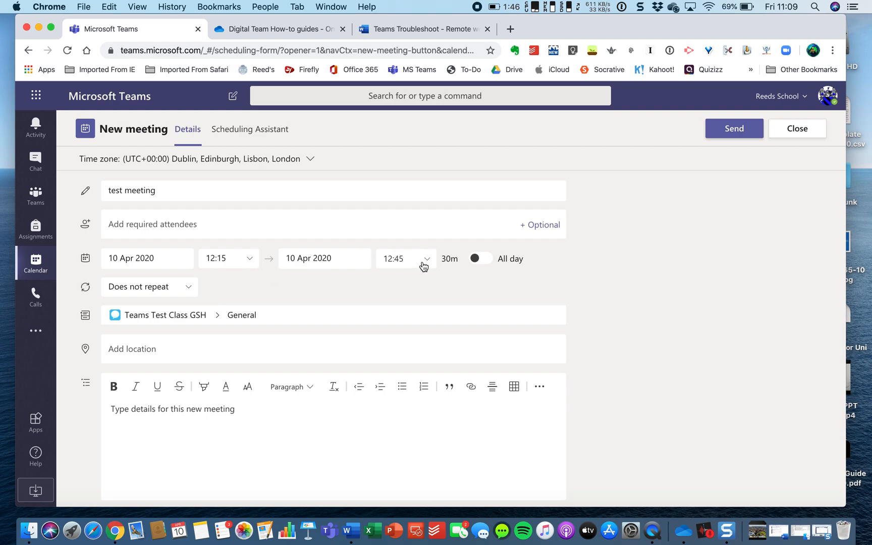
Step: Send the test meeting and refresh the calendar to show it on Friday 10 April
click(727, 130)
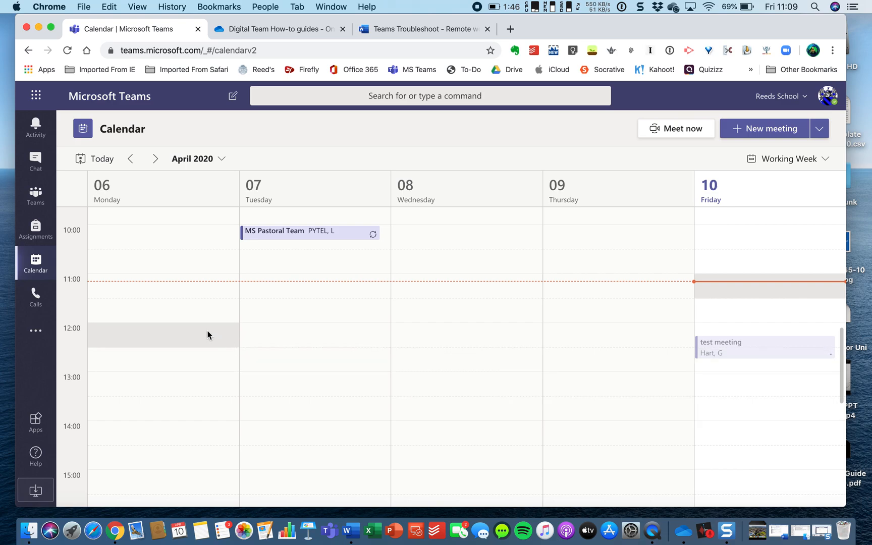
click(35, 231)
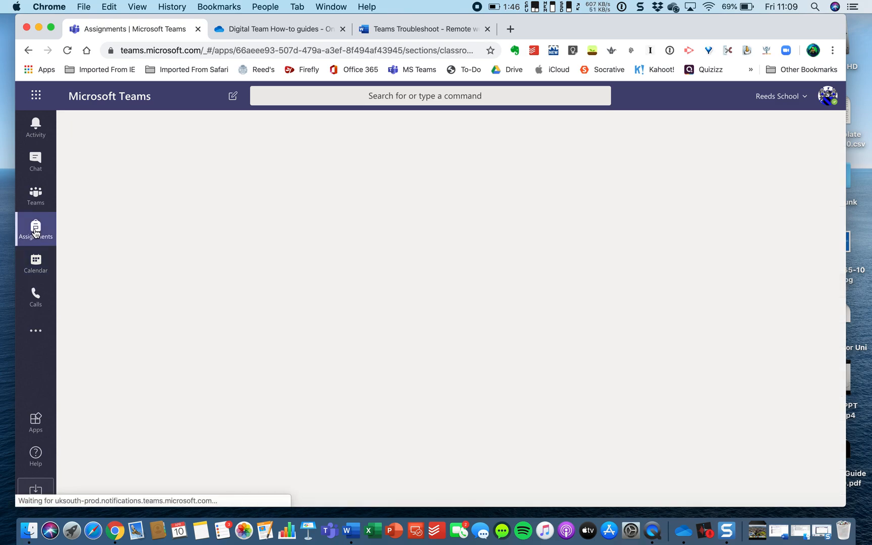
click(35, 265)
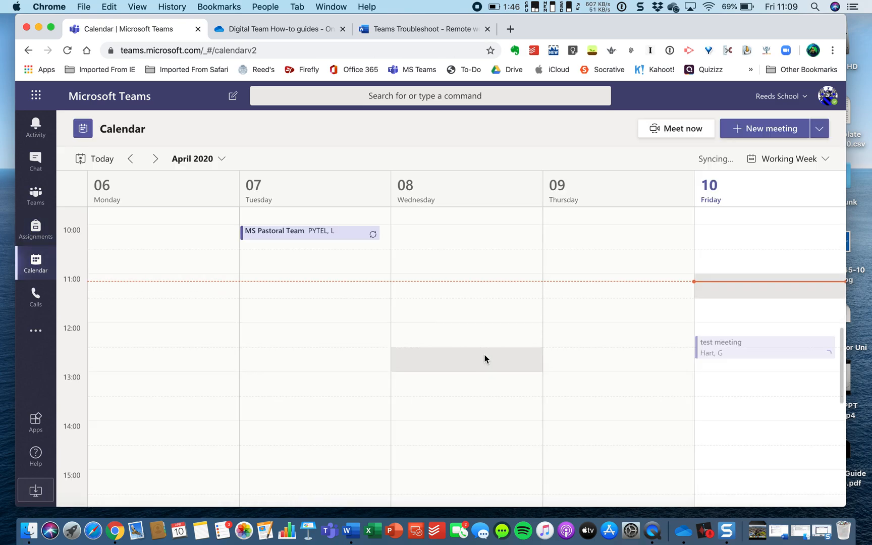
Step: Open the test meeting from the calendar and go to its Meeting options page
click(812, 353)
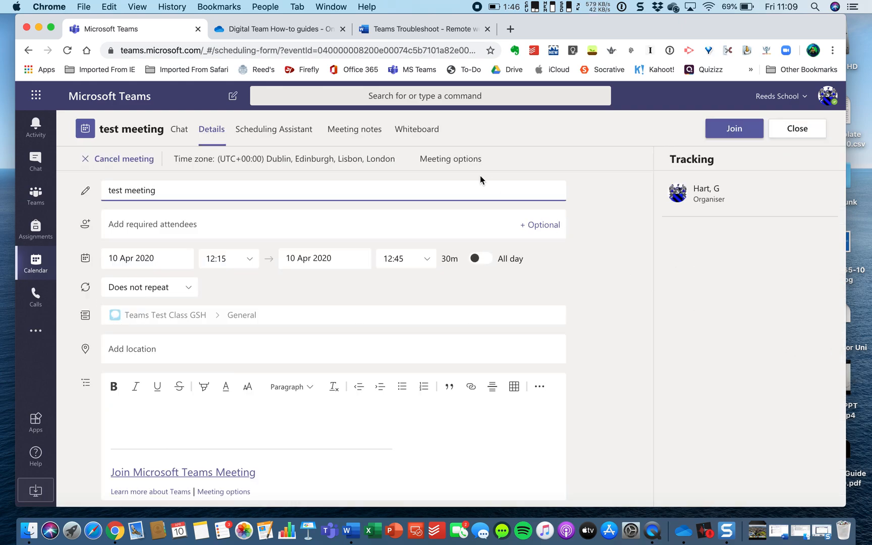
click(448, 161)
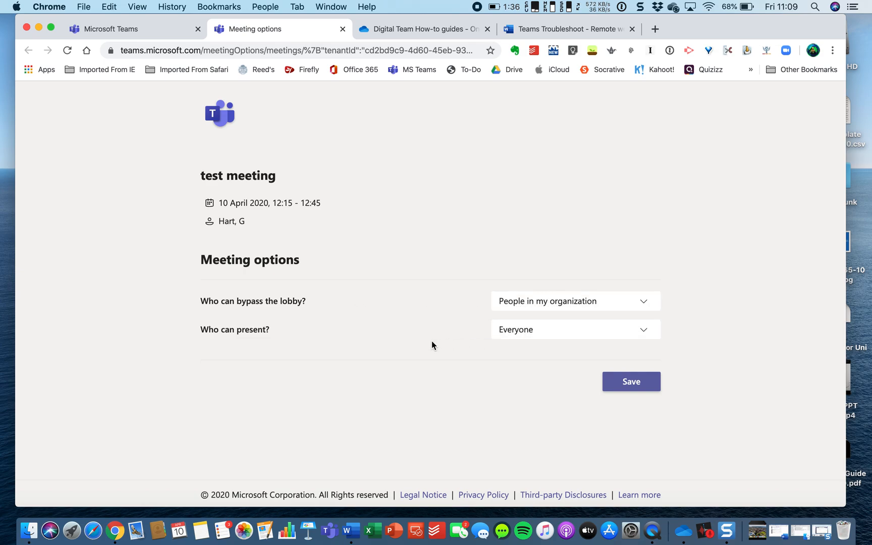
Step: Set 'Who can present?' to Only me and save the meeting options
click(540, 337)
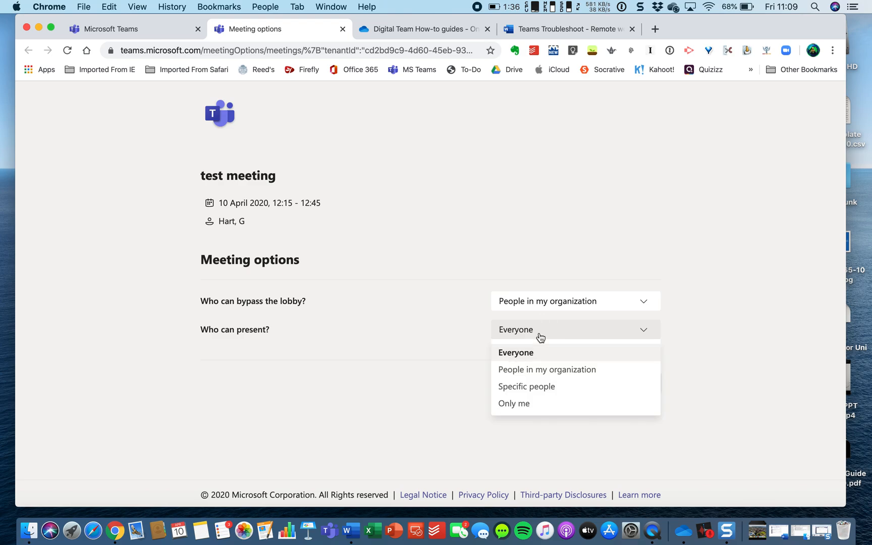
click(518, 404)
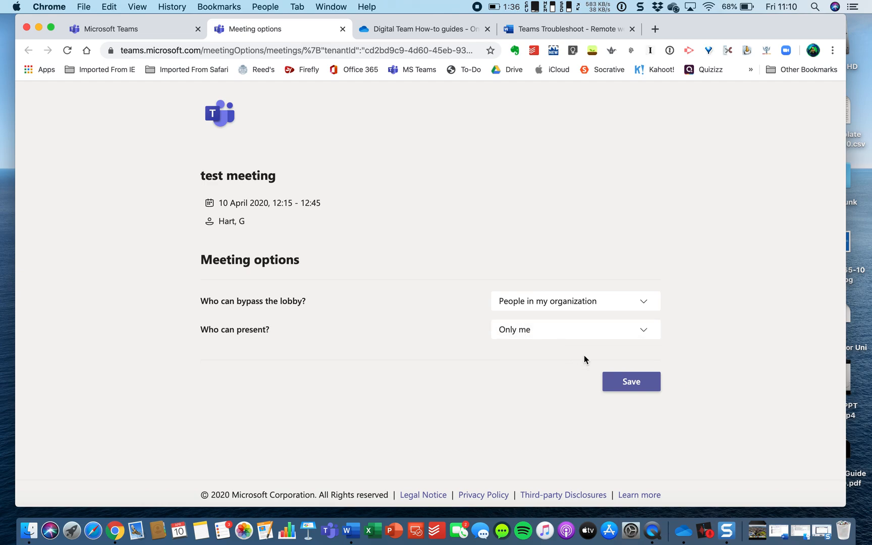
click(625, 382)
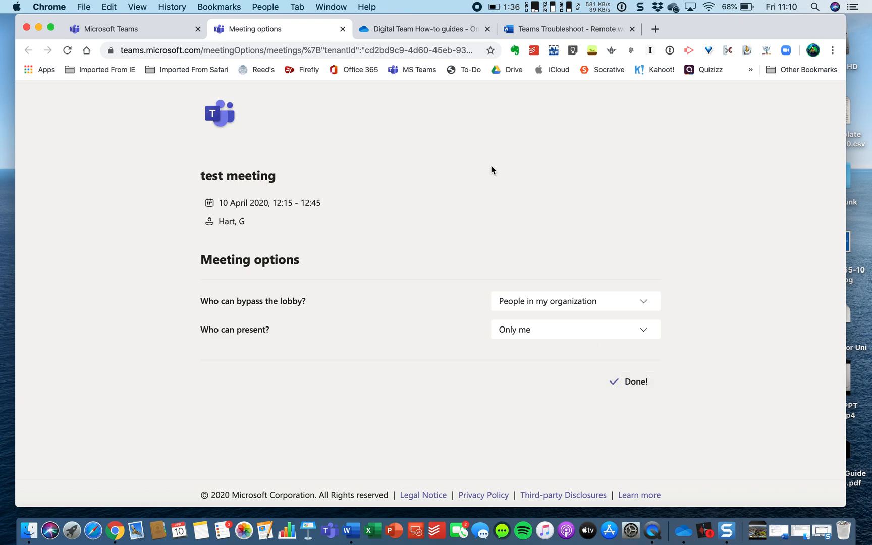
Step: Return to the test meeting's details in the Microsoft Teams tab
click(145, 31)
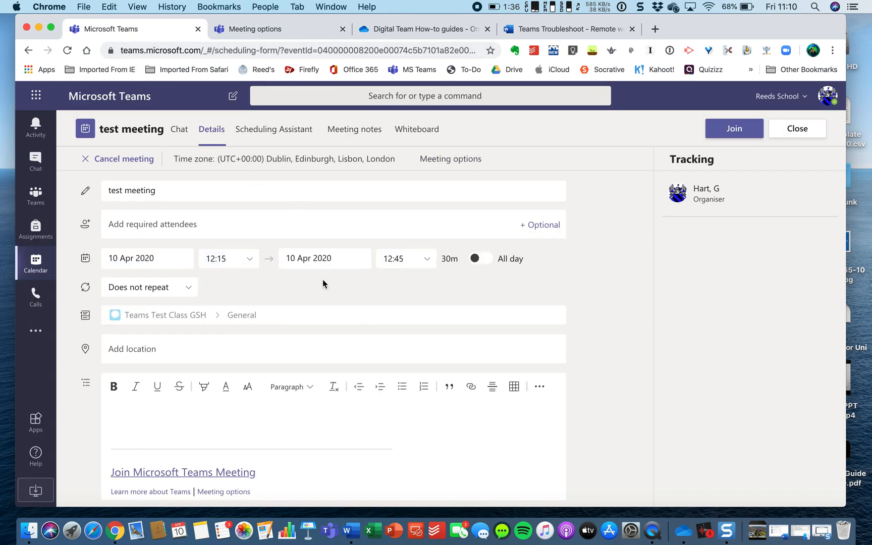
scroll(367, 287, down, 1)
scroll(368, 287, up, 1)
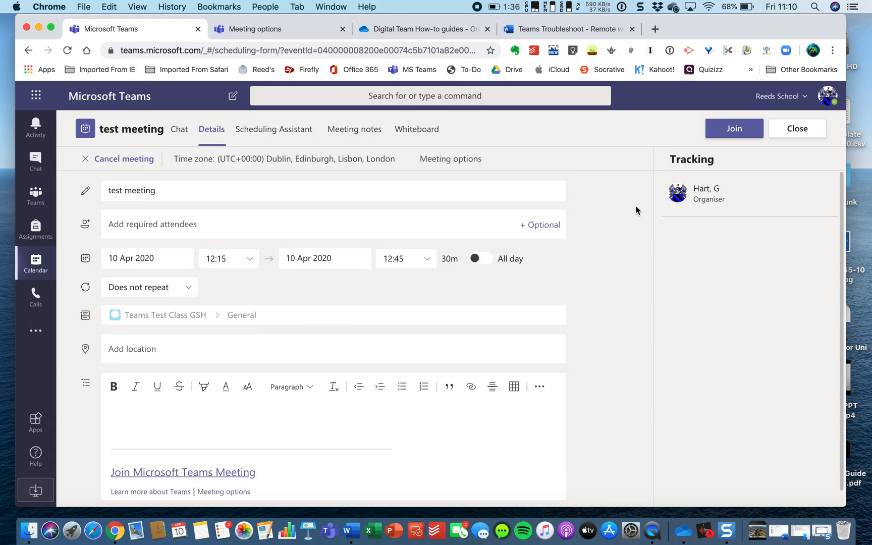